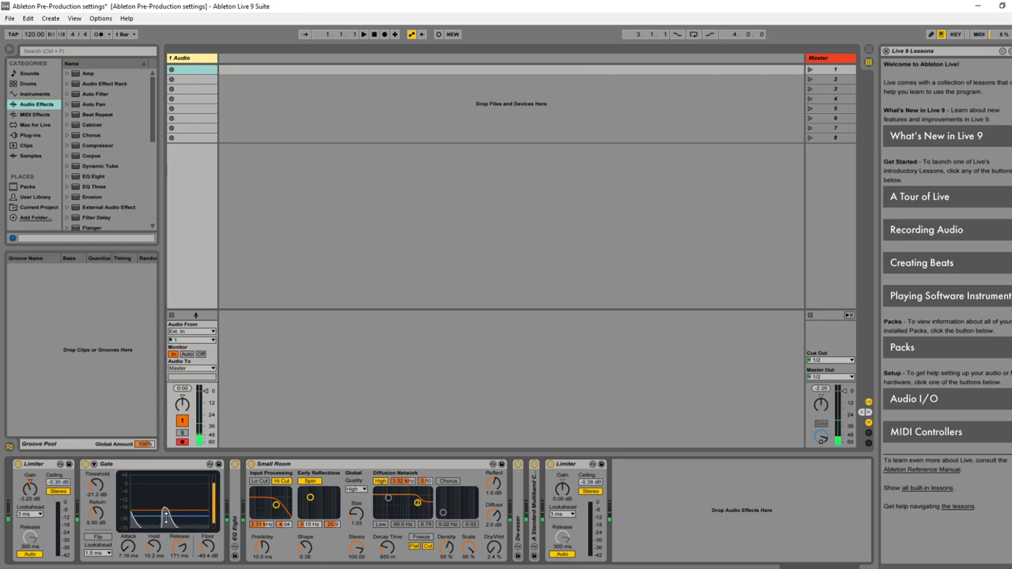
# Switch to the Restream titles page in Chrome, view the linked Twitch channel in a new tab, and close that tab
pyautogui.hotkey('alt', 'Tab')
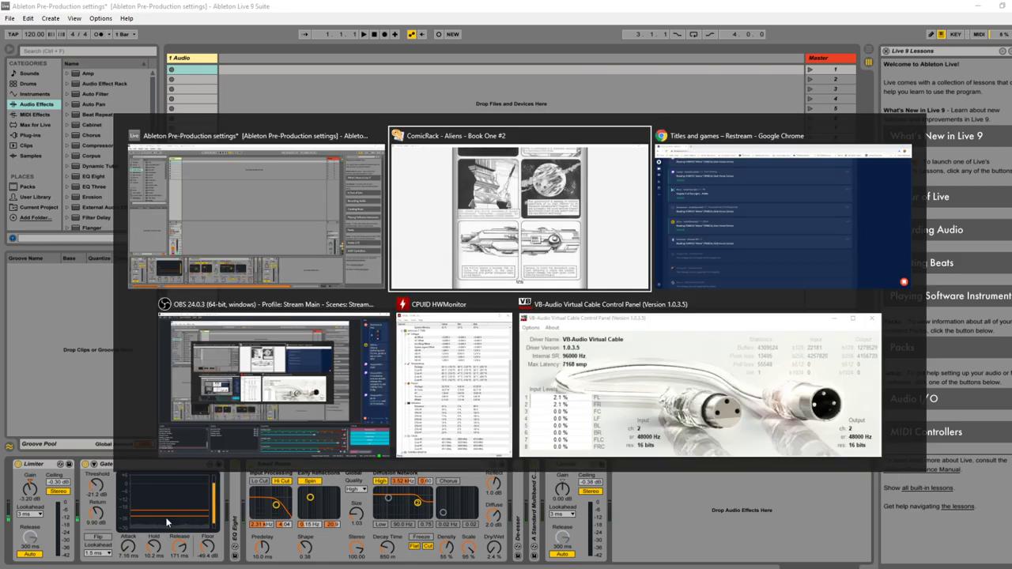
pyautogui.hotkey('alt', 'Tab')
pyautogui.hotkey('alt', 'Tab')
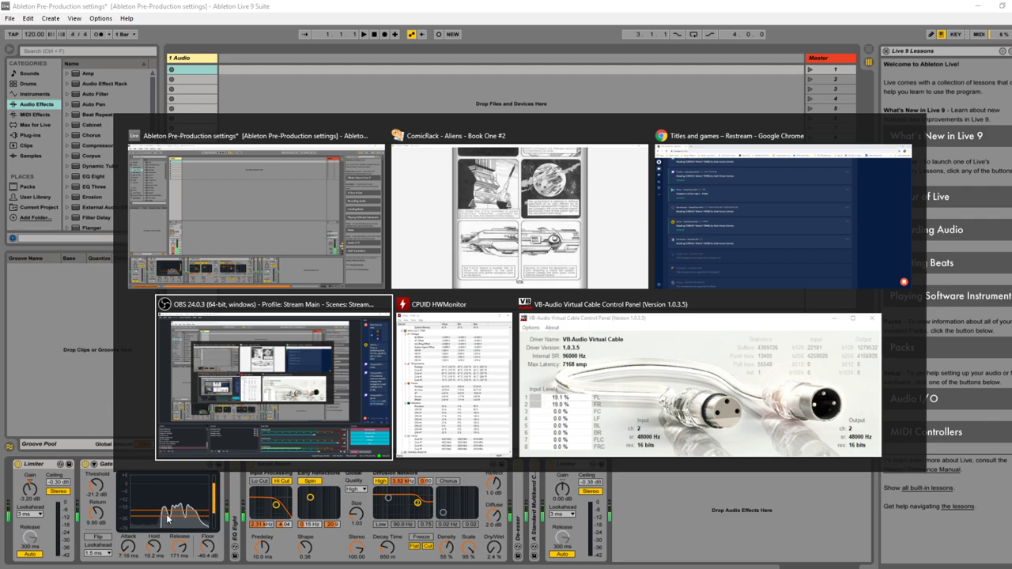
pyautogui.hotkey('alt', 'Tab')
pyautogui.hotkey('alt', 'Tab')
pyautogui.hotkey('alt', 'Tab')
pyautogui.hotkey('alt', 'Tab')
pyautogui.hotkey('alt', 'Tab')
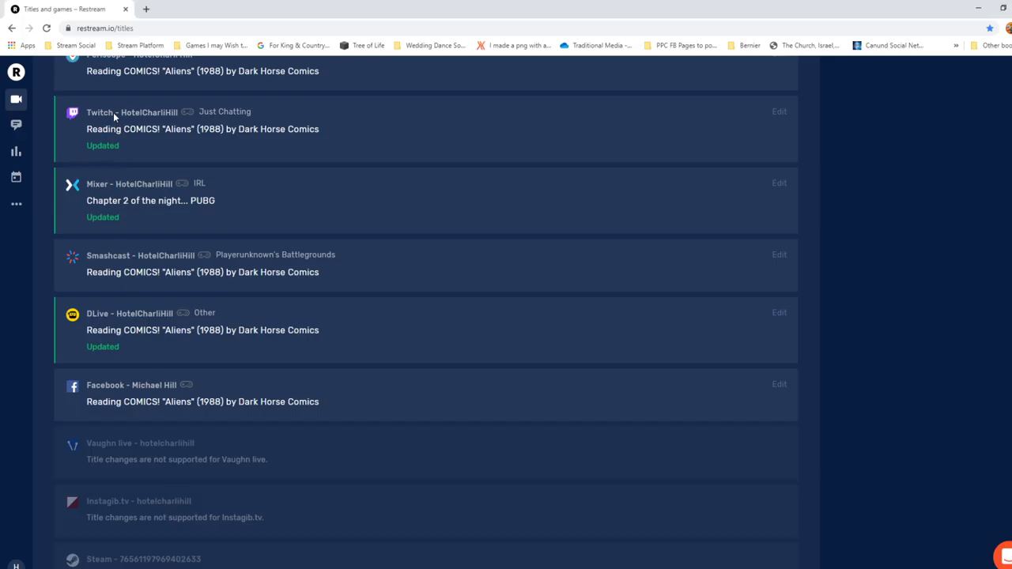
pyautogui.rightClick(115, 113)
pyautogui.click(68, 144)
pyautogui.scroll(3, 187, 170)
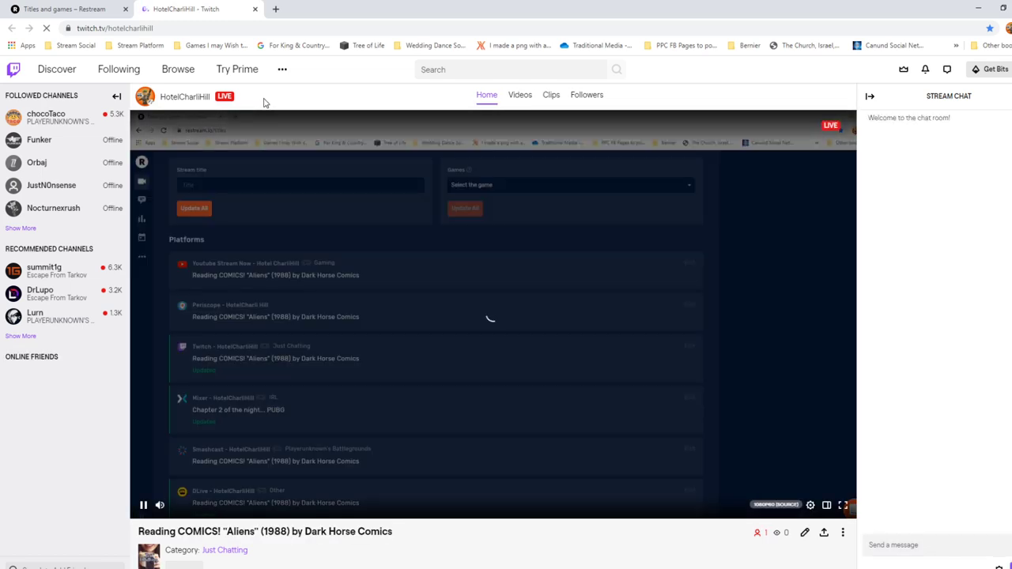
pyautogui.click(256, 9)
# Switch back to Ableton Live and lower the Gate's threshold to -46.4 dB
pyautogui.hotkey('alt', 'Tab')
pyautogui.hotkey('alt', 'Tab')
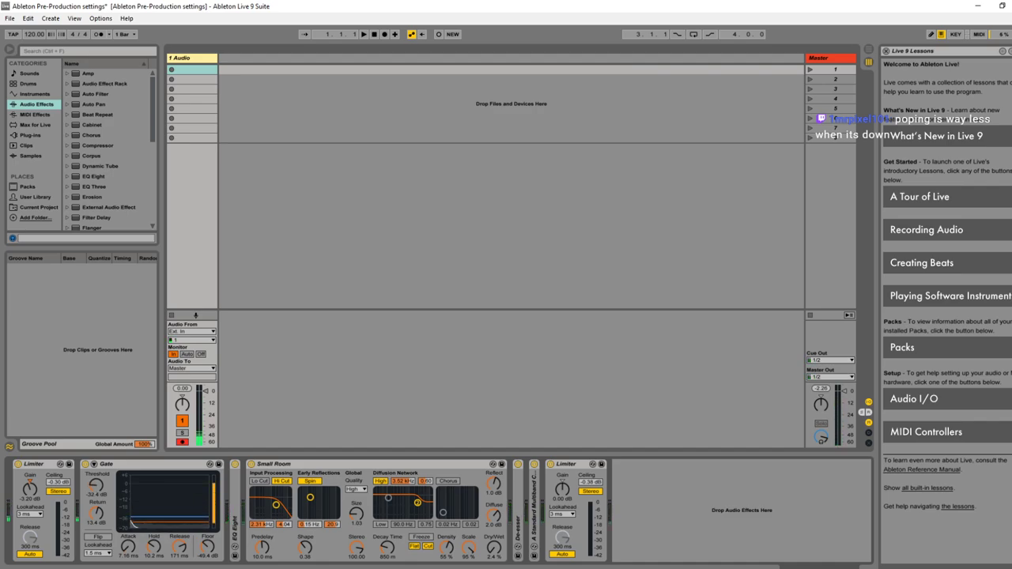
pyautogui.moveTo(170, 519); pyautogui.dragTo(170, 526)
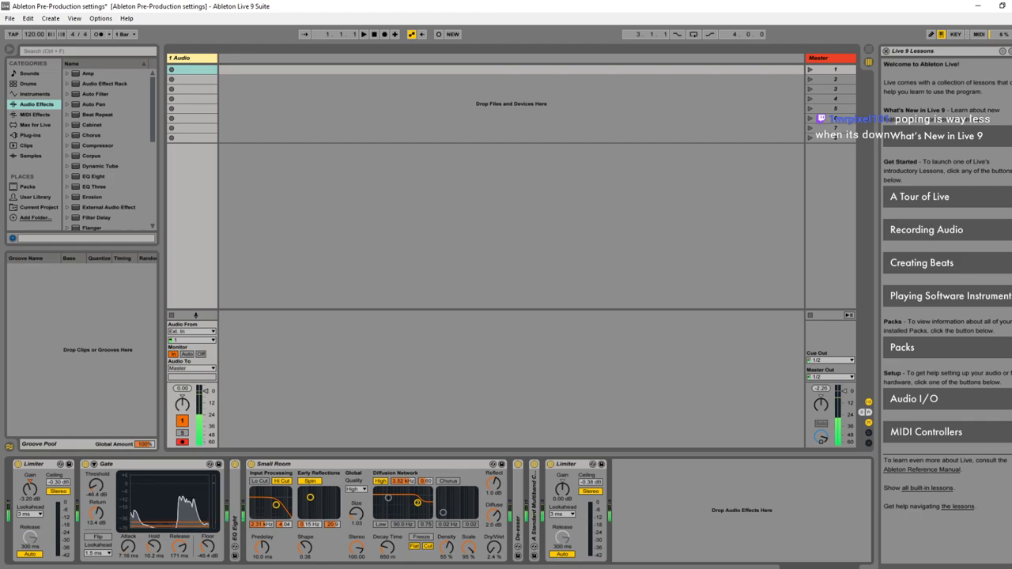
# Discard the set's unsaved changes, relaunch Ableton Live 9 Suite as administrator, and postpone its authorization
pyautogui.hotkey('ctrl', 'n')
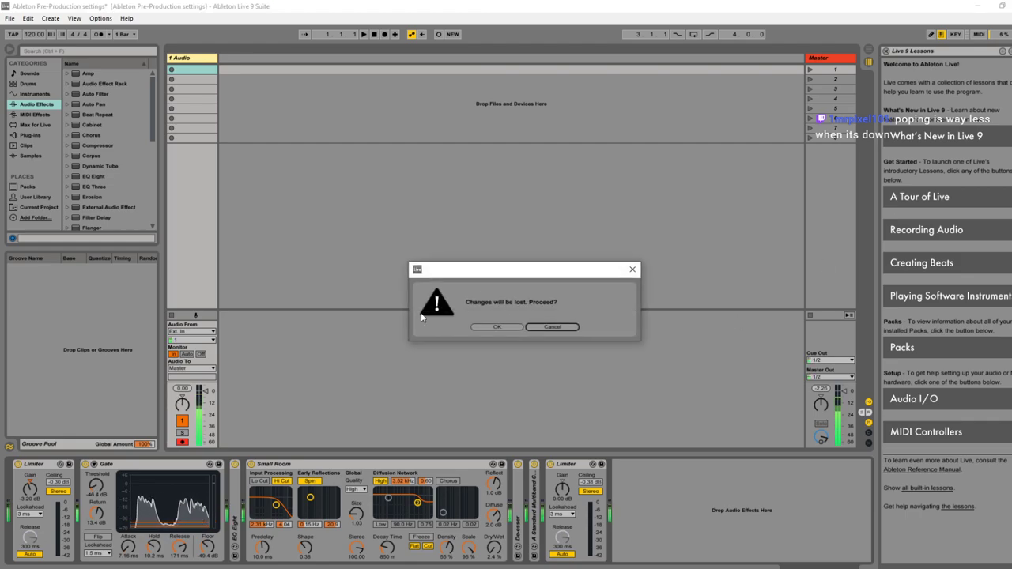
pyautogui.click(506, 329)
pyautogui.hotkey('alt', 'Tab')
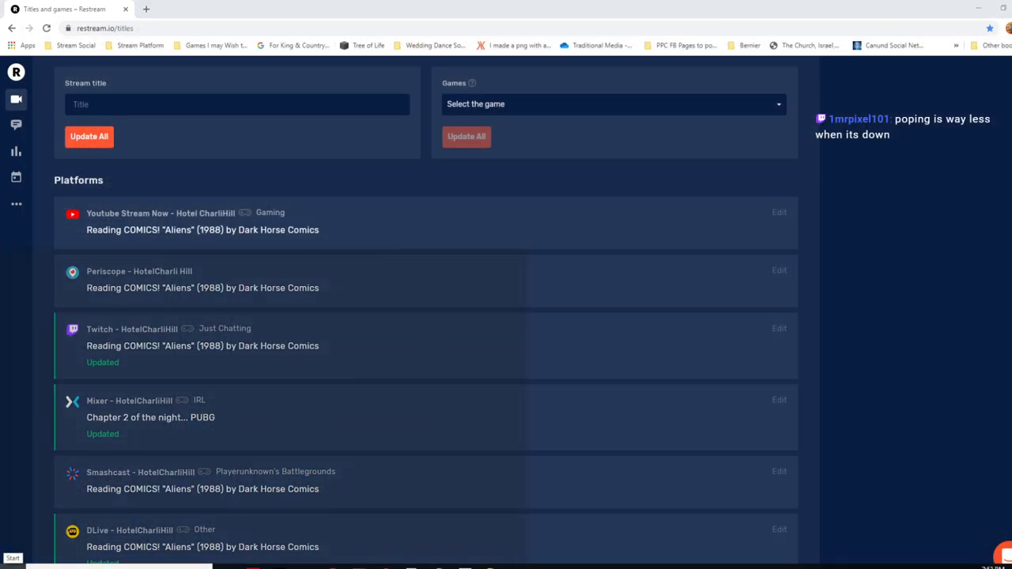
pyautogui.click(12, 563)
pyautogui.rightClick(306, 275)
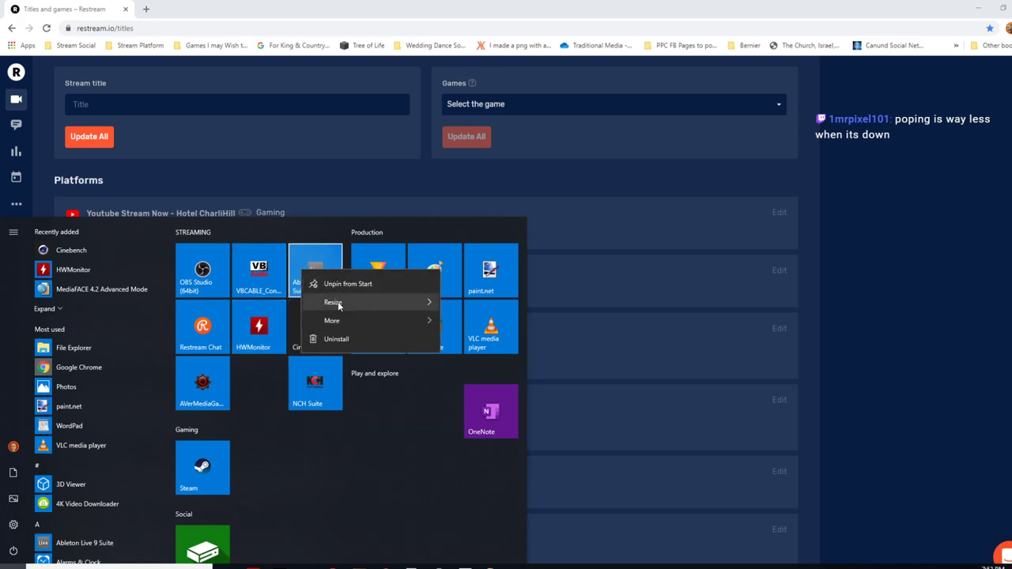
pyautogui.moveTo(342, 320)
pyautogui.click(478, 343)
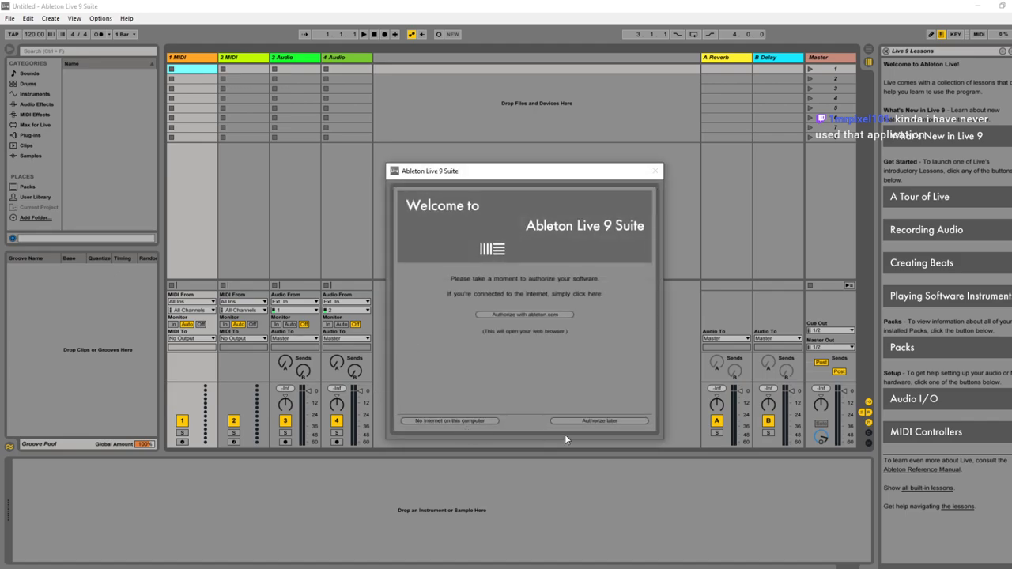
pyautogui.click(569, 421)
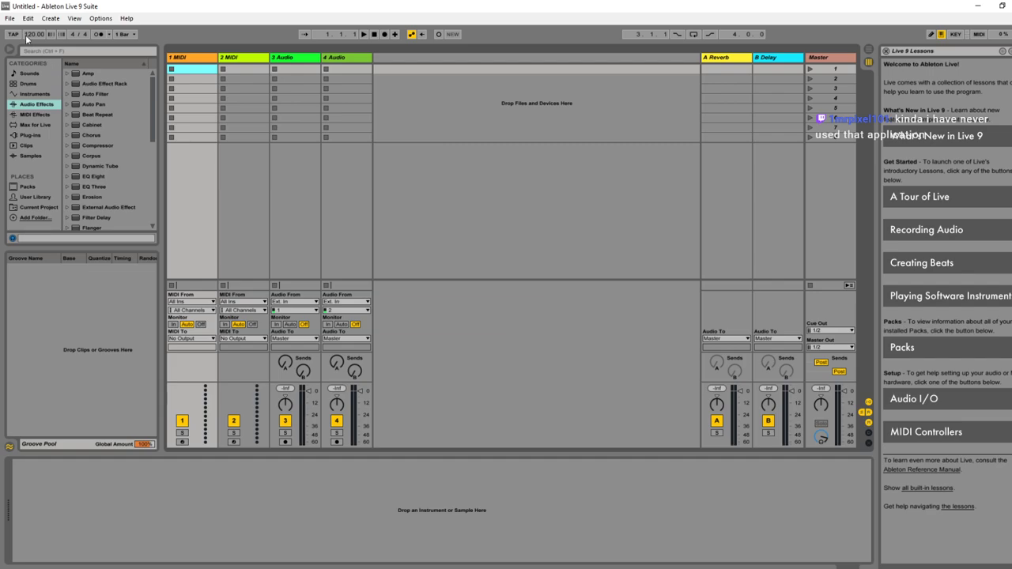
# Open the recent Live set Ableton Pre-Production settings
pyautogui.click(10, 18)
pyautogui.moveTo(47, 56)
pyautogui.click(172, 57)
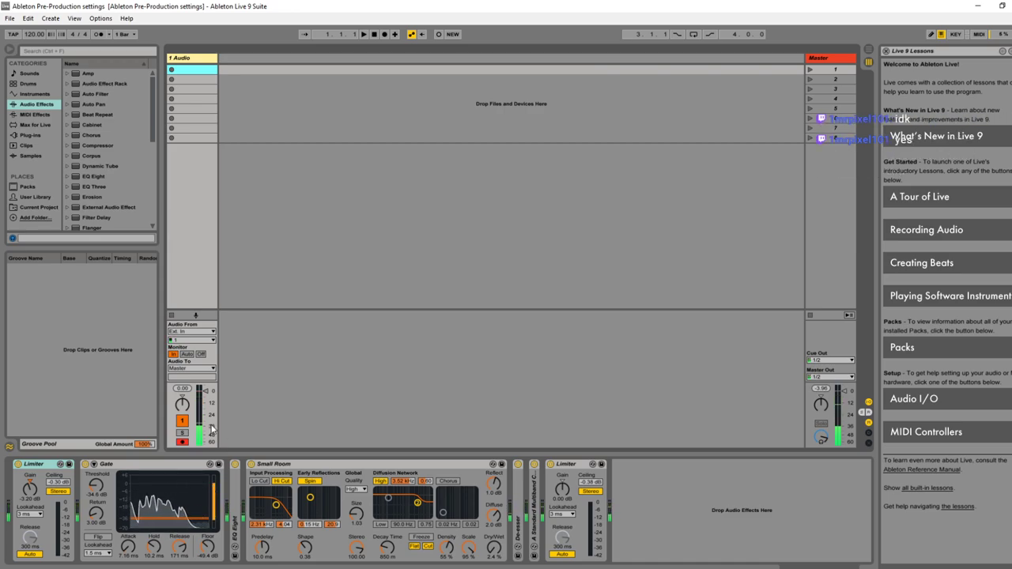
# Lower the audio track's volume to about -12 dB and set the master volume close to 0 dB
pyautogui.click(181, 480)
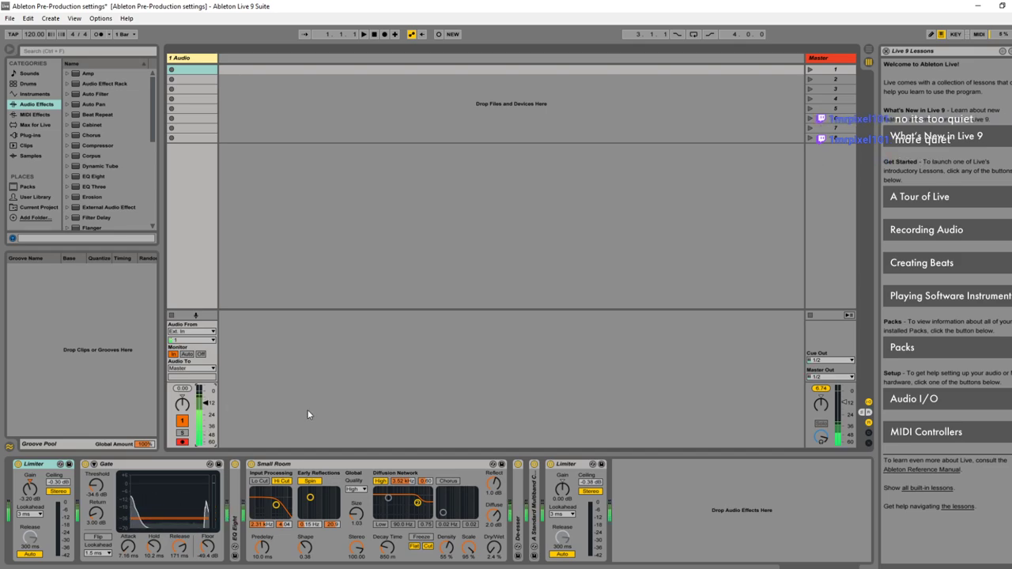
pyautogui.click(845, 405)
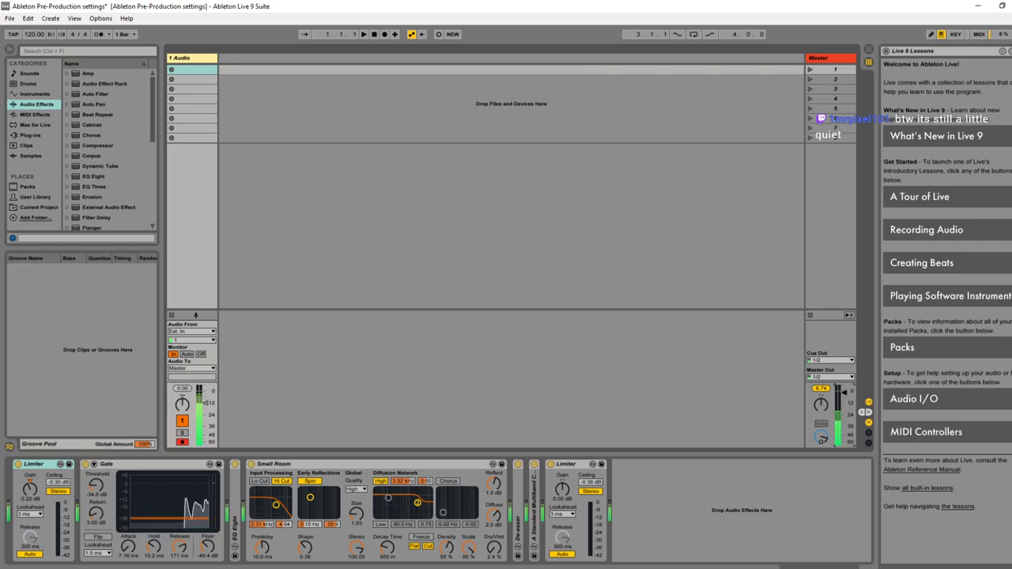
# Abandon the unsaved volume changes, run Ableton Live 9 Suite as administrator again, and choose to authorize it another time
pyautogui.hotkey('ctrl', 'n')
pyautogui.click(484, 326)
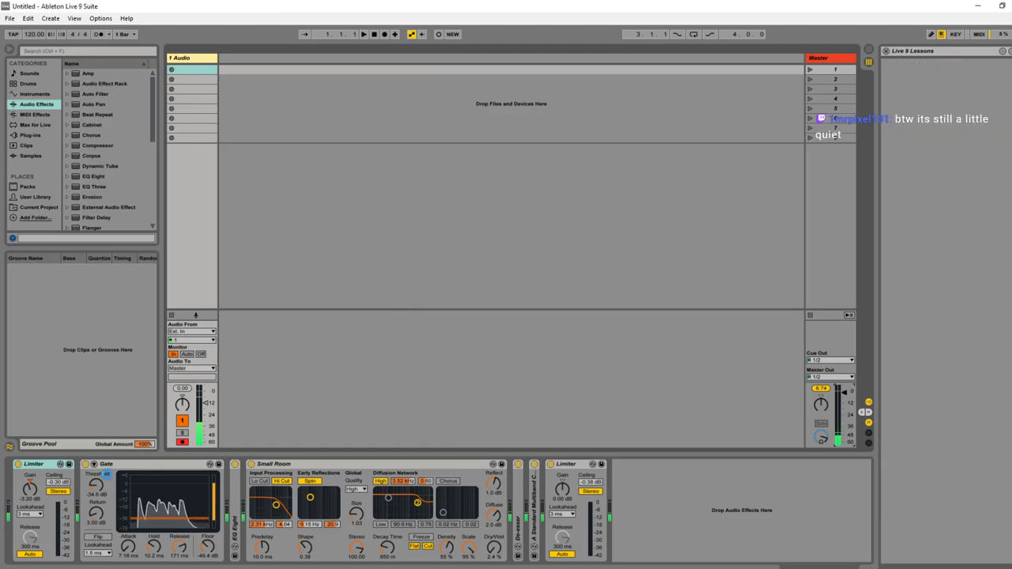
pyautogui.hotkey('alt', 'Tab')
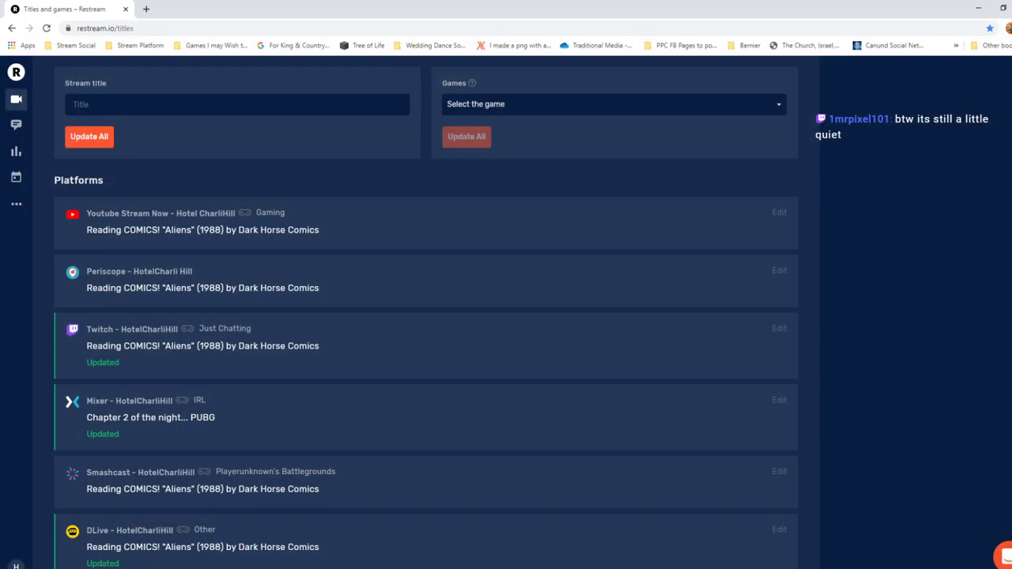
pyautogui.click(13, 558)
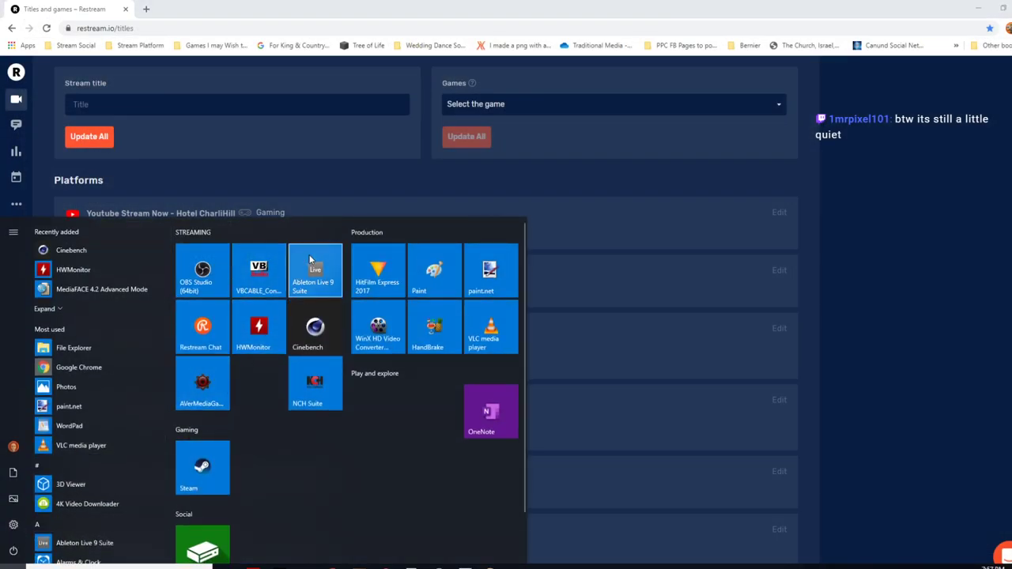
pyautogui.rightClick(312, 256)
pyautogui.moveTo(336, 304)
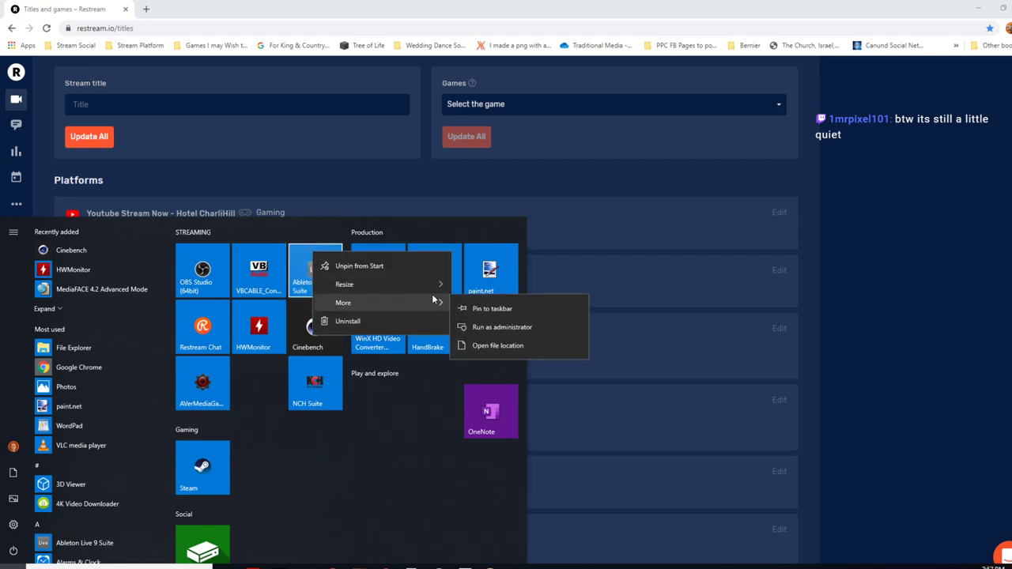
pyautogui.click(506, 327)
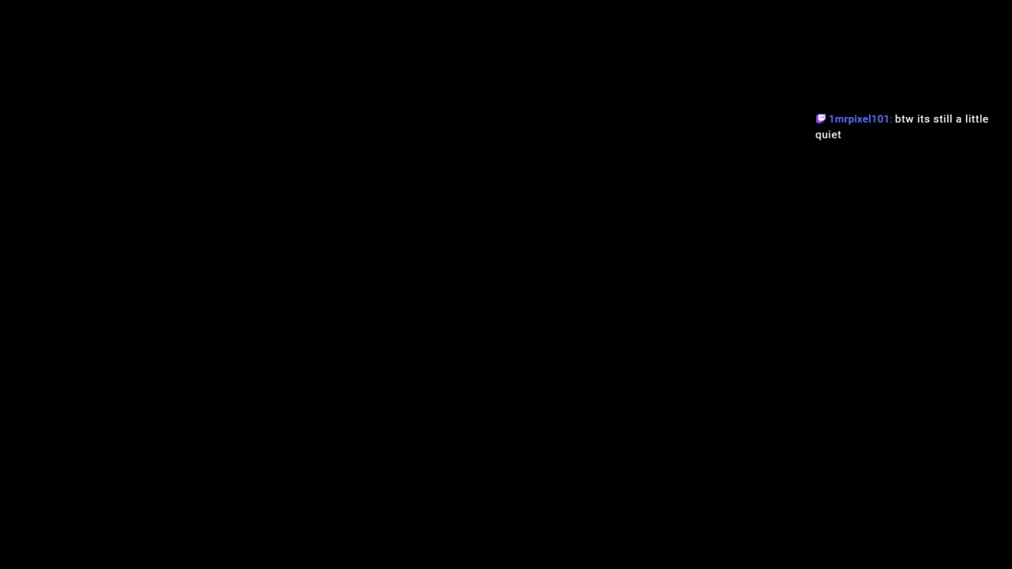
pyautogui.click(511, 357)
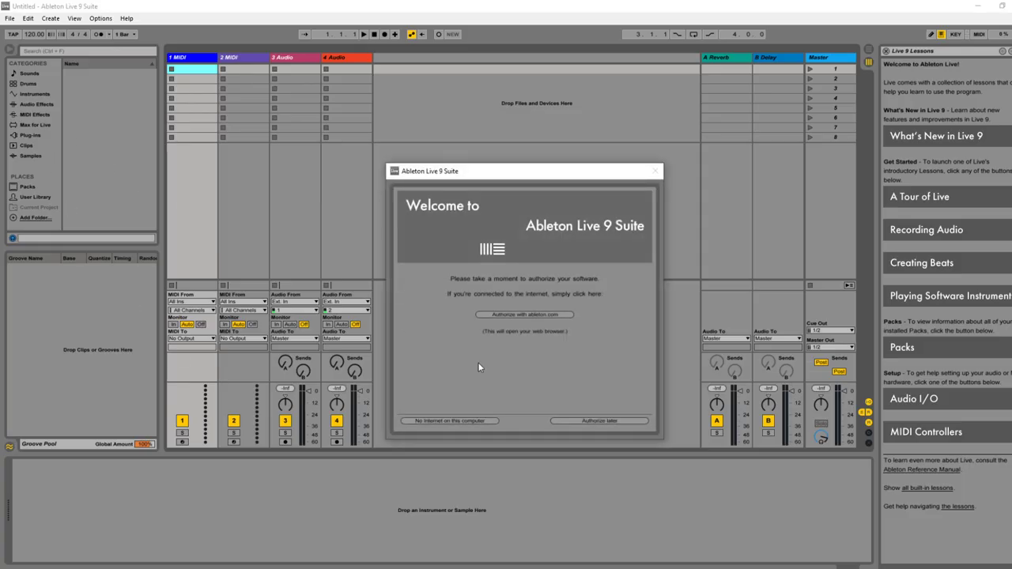
pyautogui.click(617, 420)
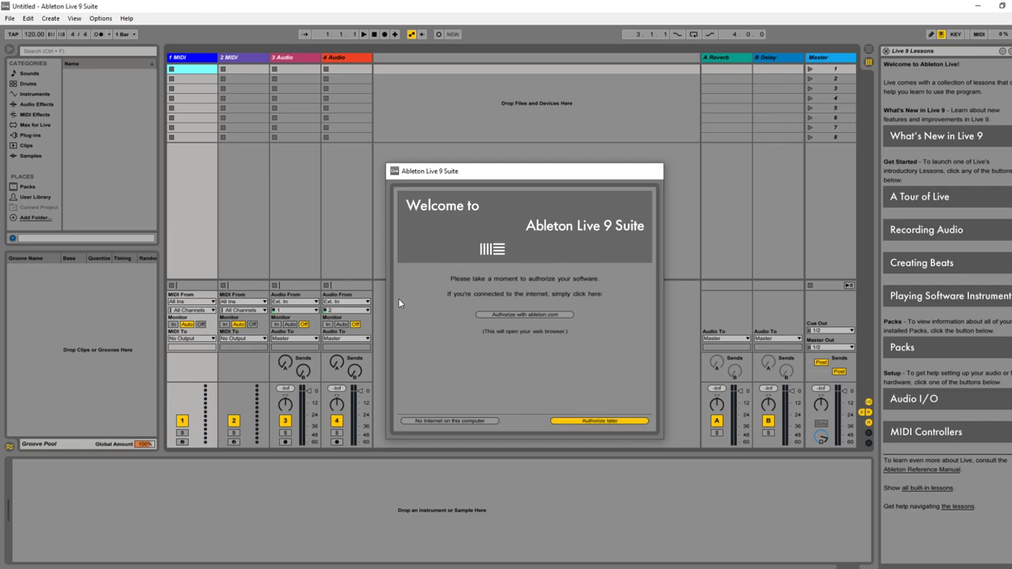
# Reload the Ableton Pre-Production settings set from the recently used sets
pyautogui.click(12, 19)
pyautogui.moveTo(44, 55)
pyautogui.click(190, 57)
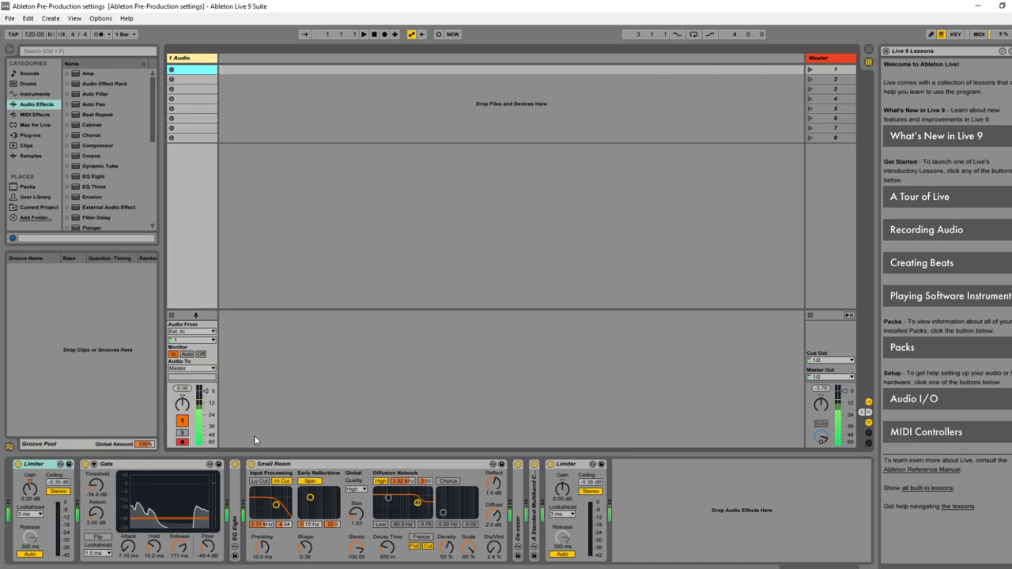
# Switch to ComicRack and read Aliens - Book One #2 from page 23 through the end of the following page
pyautogui.hotkey('alt', 'Tab')
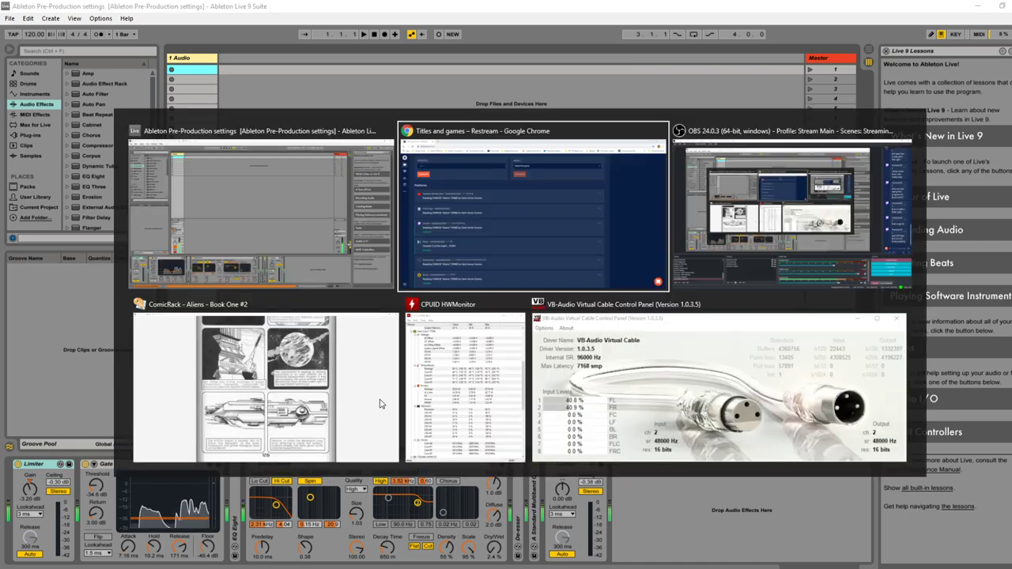
pyautogui.hotkey('alt', 'Tab')
pyautogui.hotkey('alt', 'Tab')
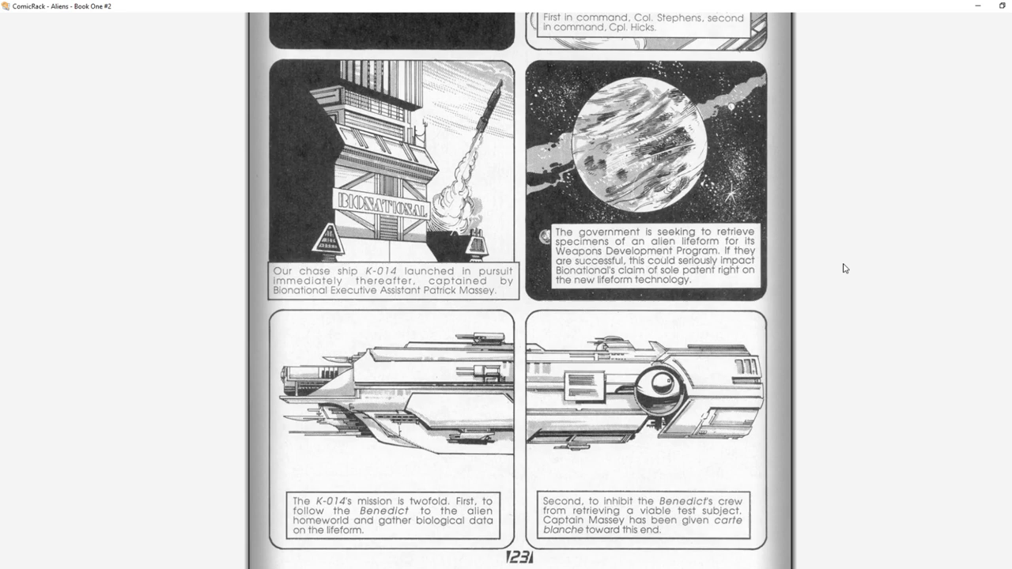
pyautogui.press('pagedown')
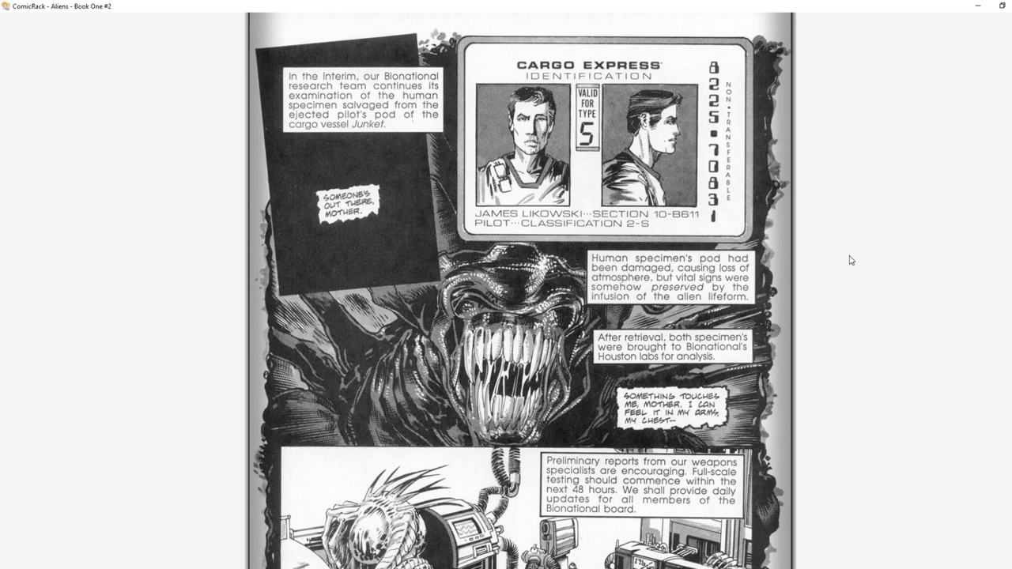
pyautogui.scroll(-1, 851, 259)
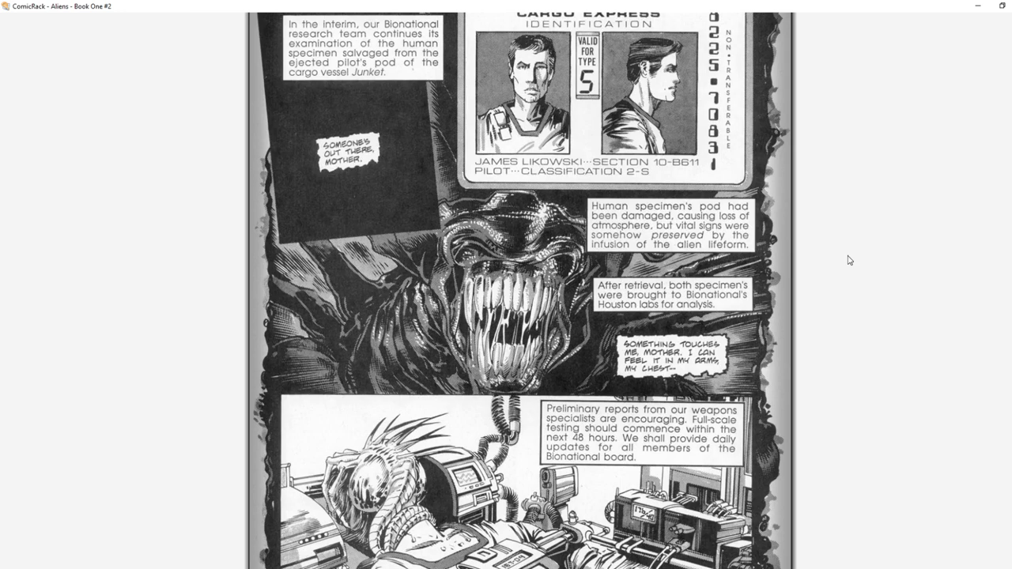
pyautogui.scroll(-3, 848, 260)
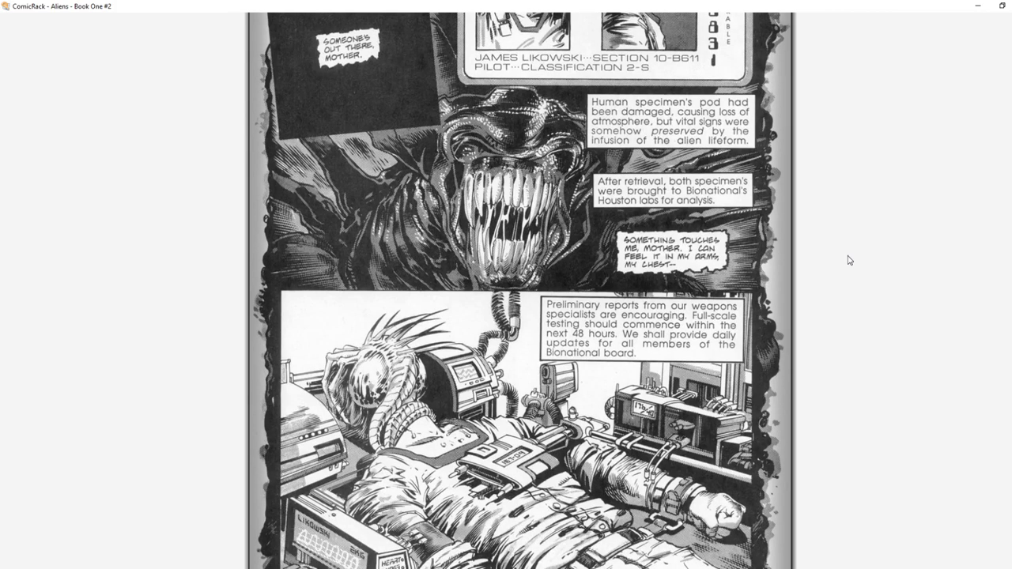
pyautogui.scroll(-2, 849, 260)
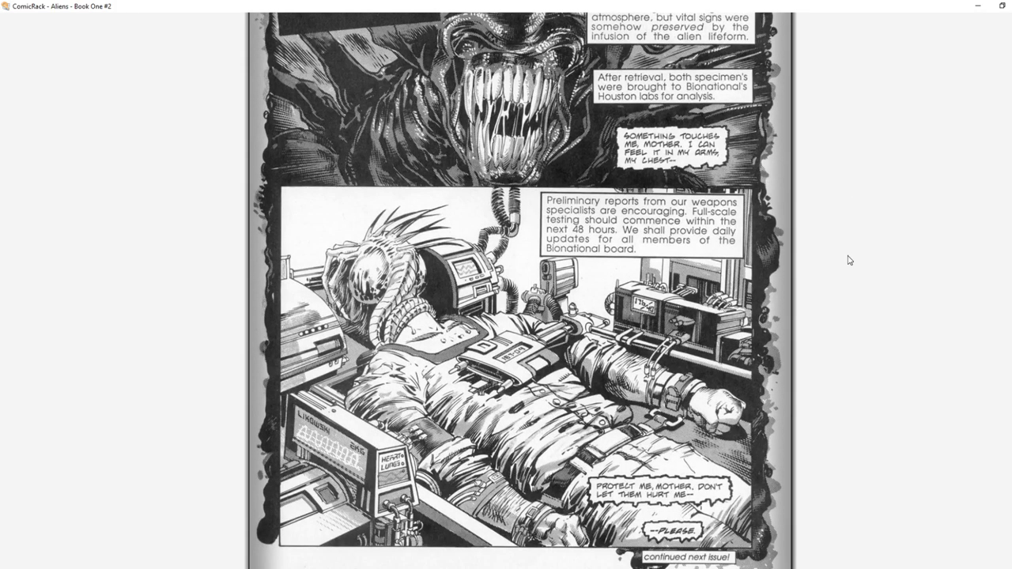